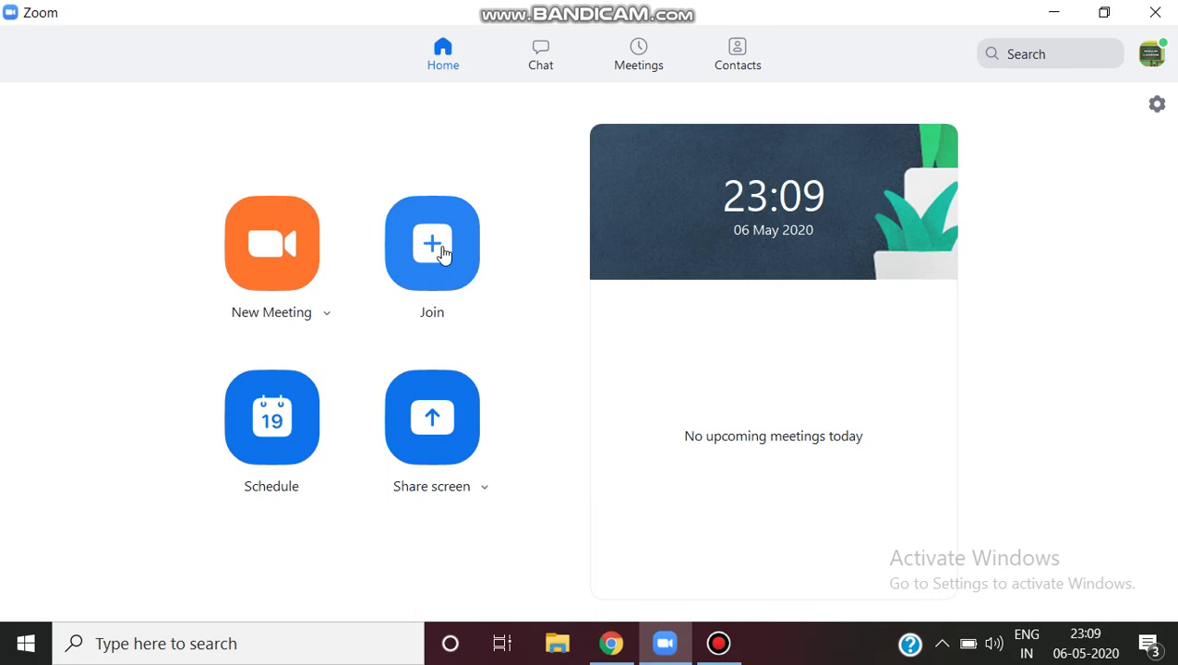
Start scheduling a new meeting and change its topic to "Modular Classroom's ICT Zoom Meeting"
left_click(268, 447)
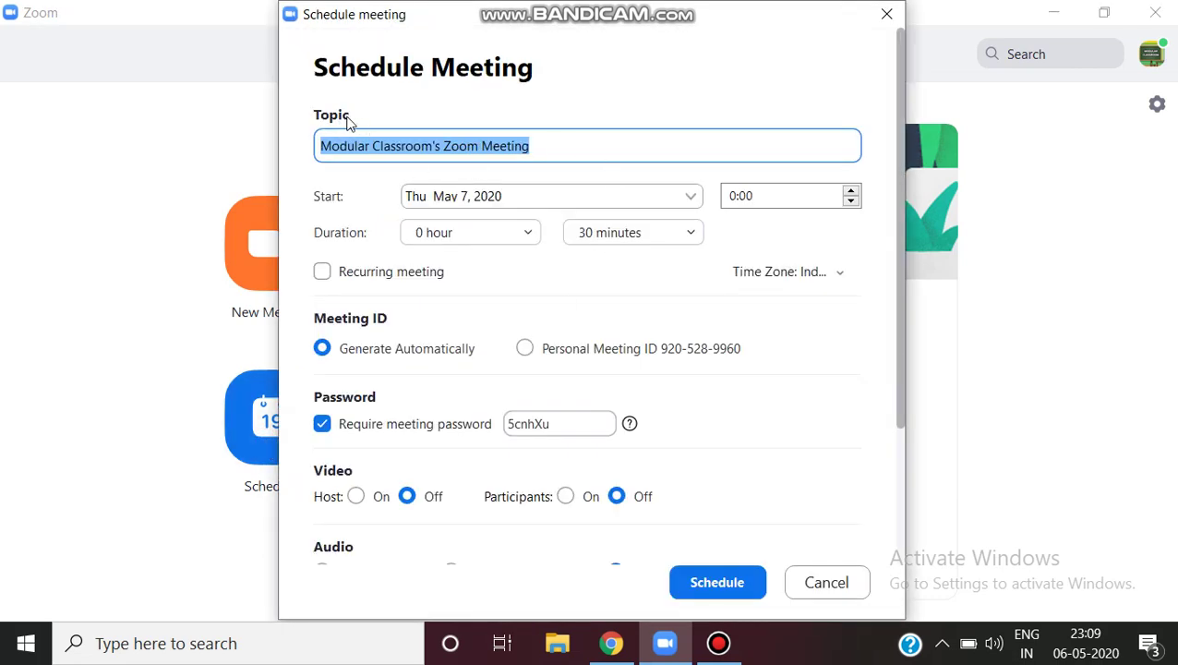
left_click(476, 152)
left_click(444, 140)
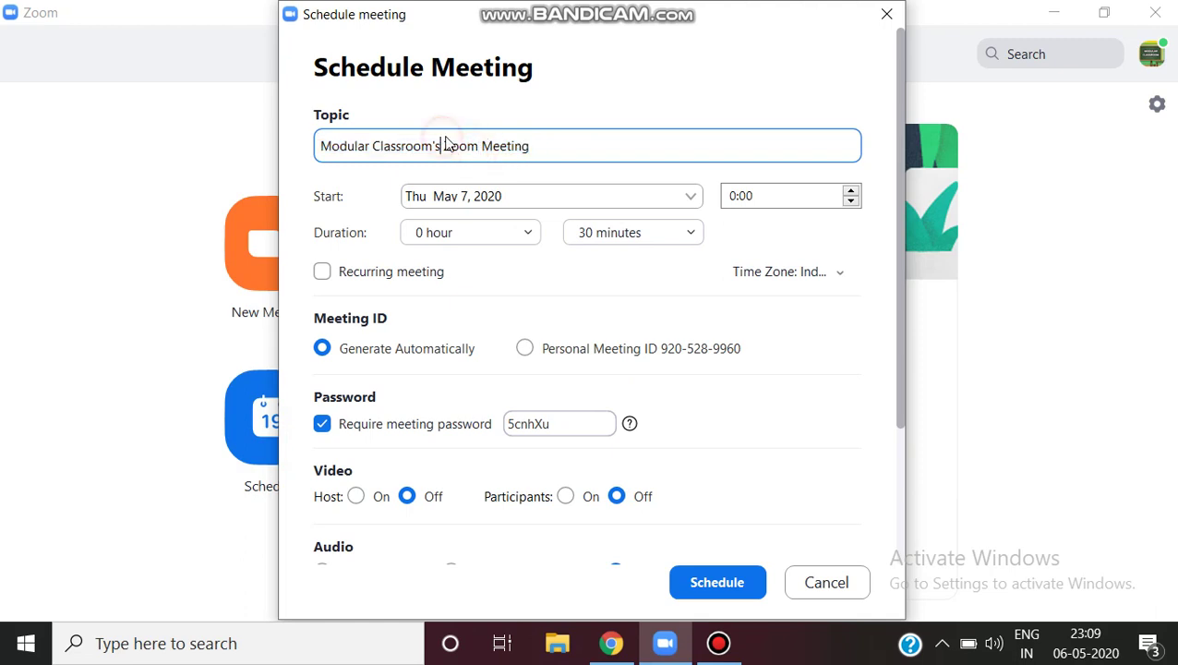
type("ICT")
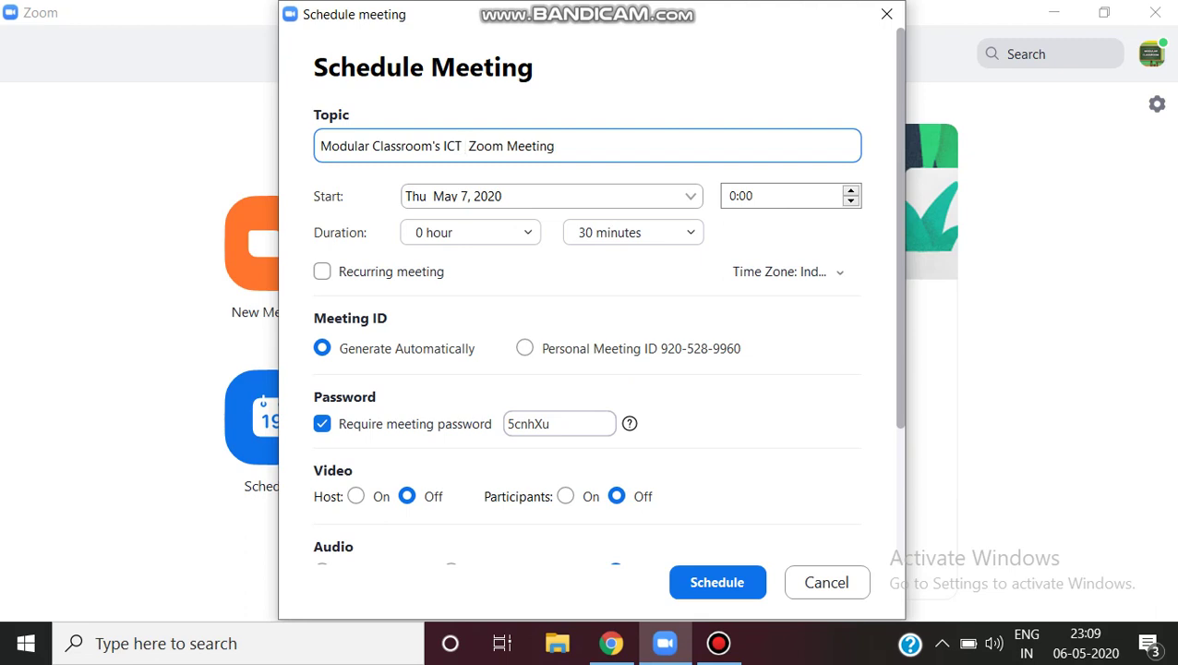
Set the meeting's start time to 6:00 and its duration to 1 hour 15 minutes
left_click(851, 194)
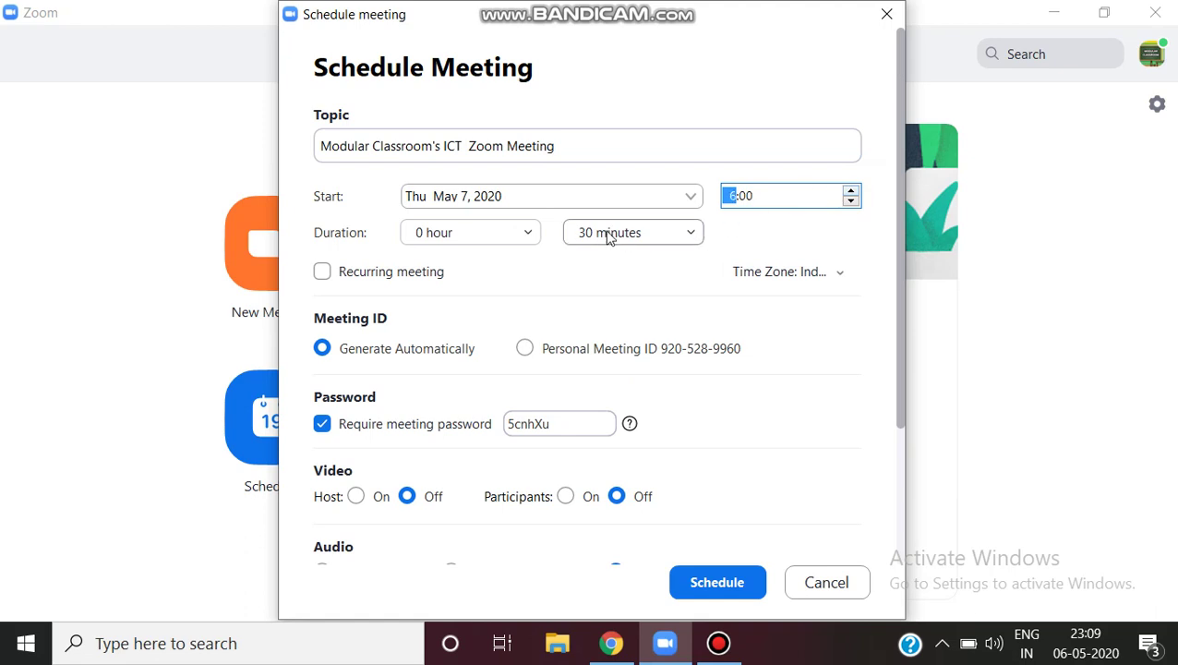
left_click(531, 233)
left_click(462, 294)
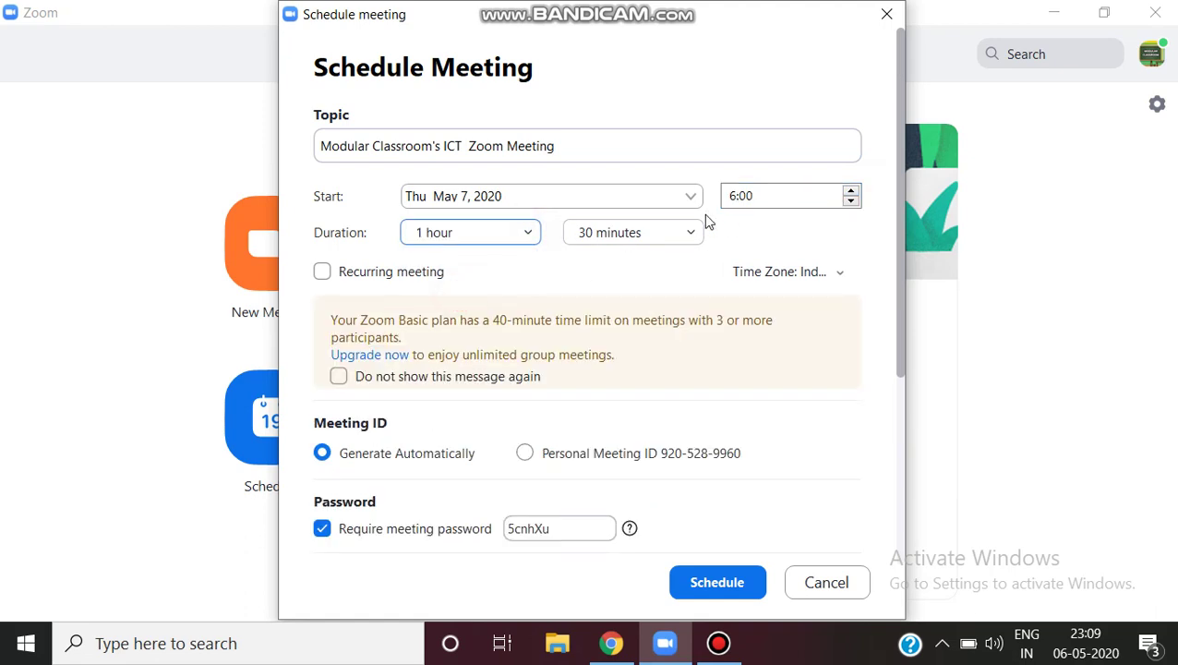
left_click(695, 233)
left_click(603, 295)
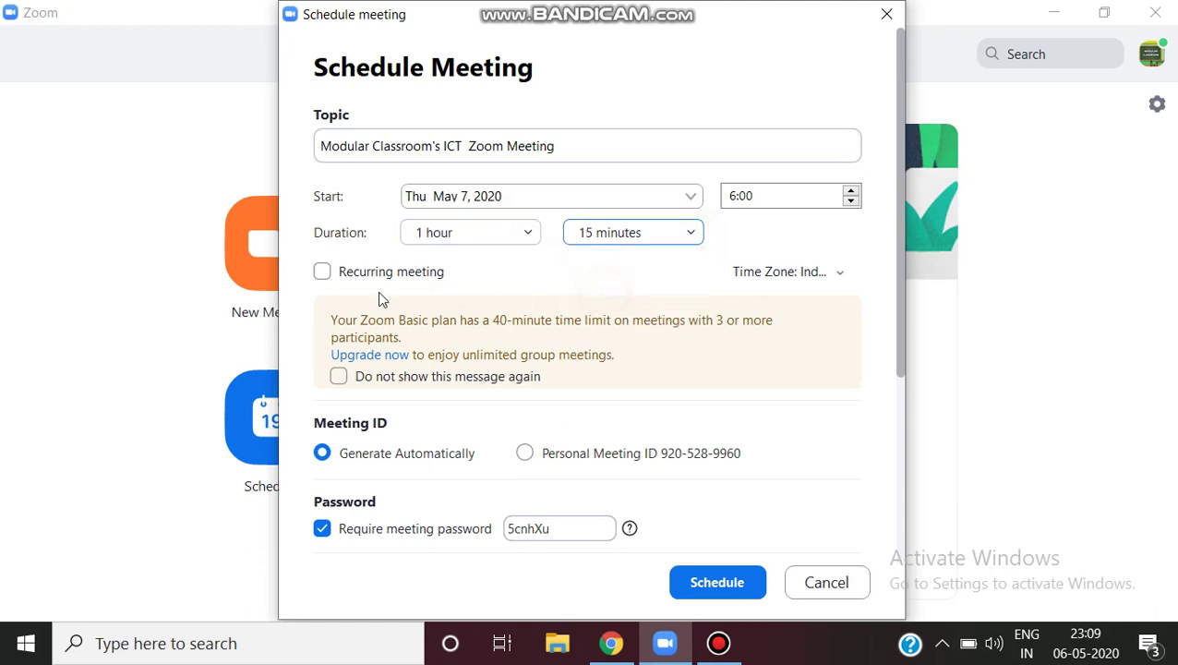
Make the meeting recurring, review the remaining options and schedule it
left_click(322, 271)
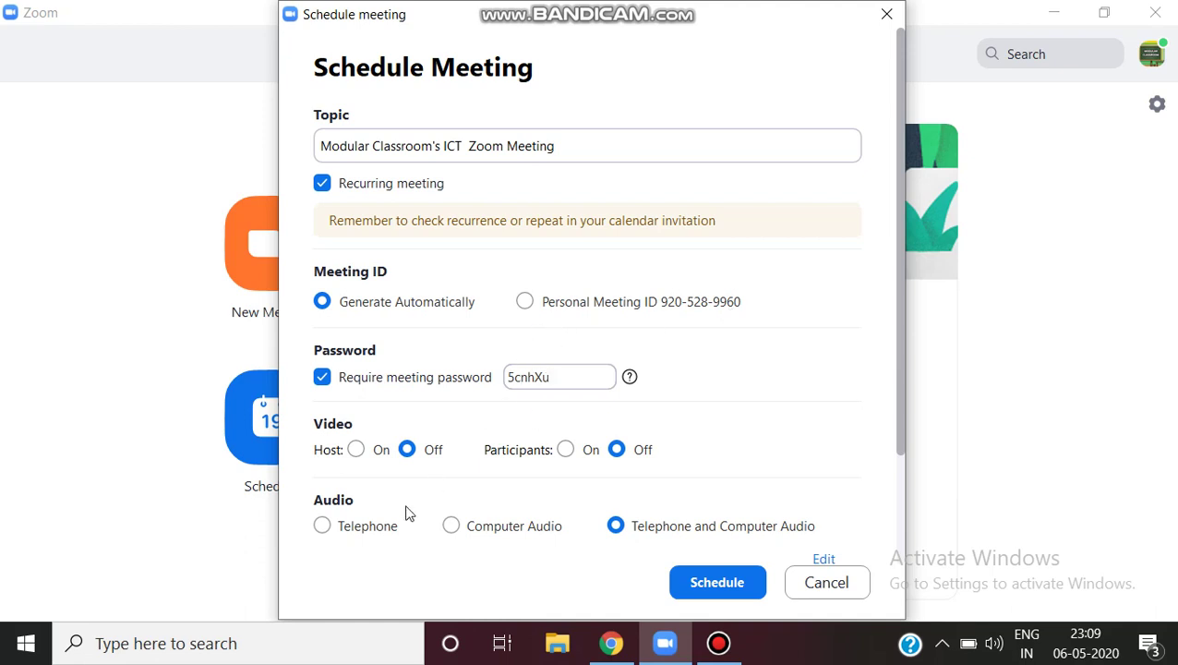
scroll(453, 473, "down", 1)
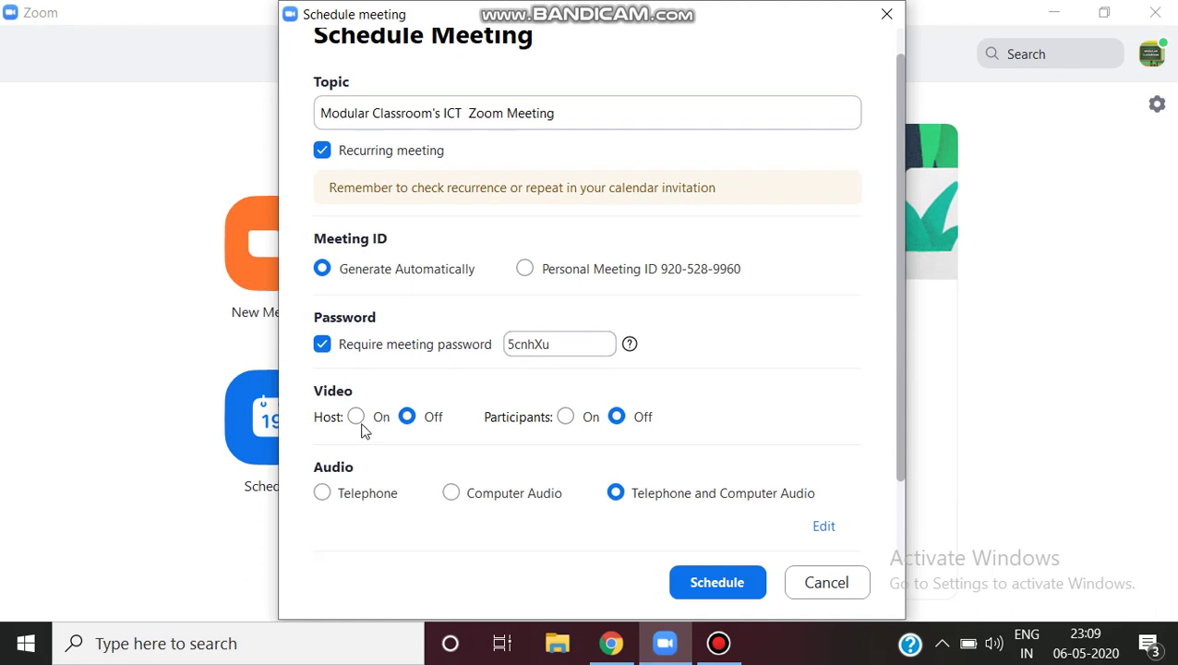
scroll(349, 412, "down", 3)
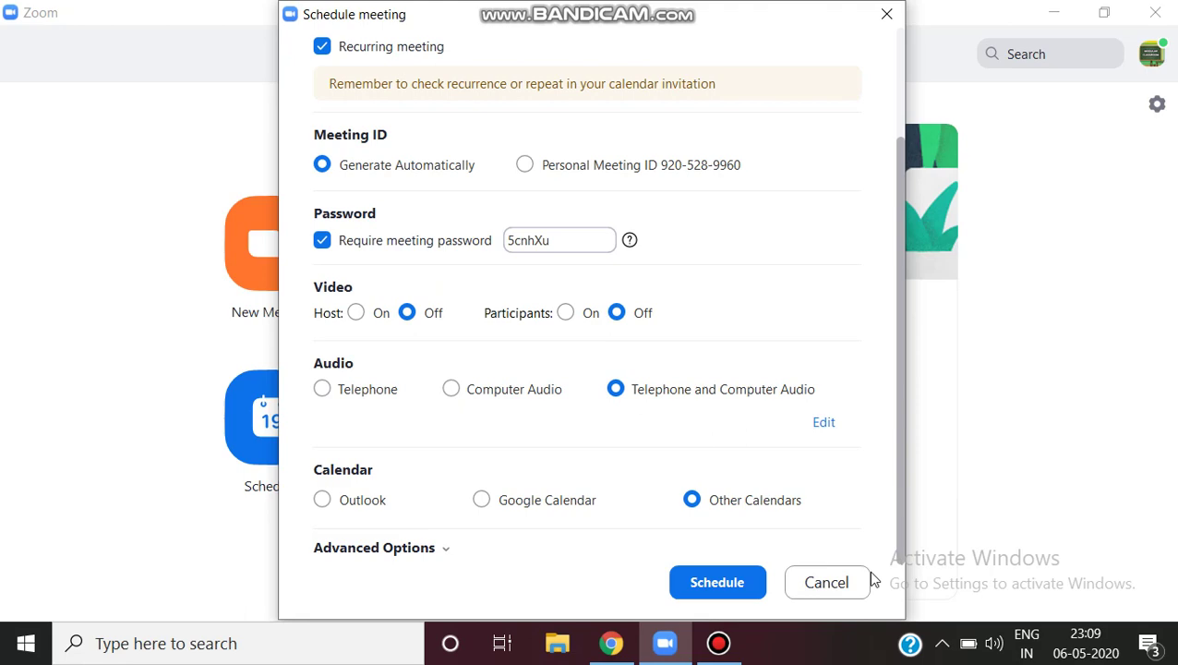
scroll(757, 478, "up", 2)
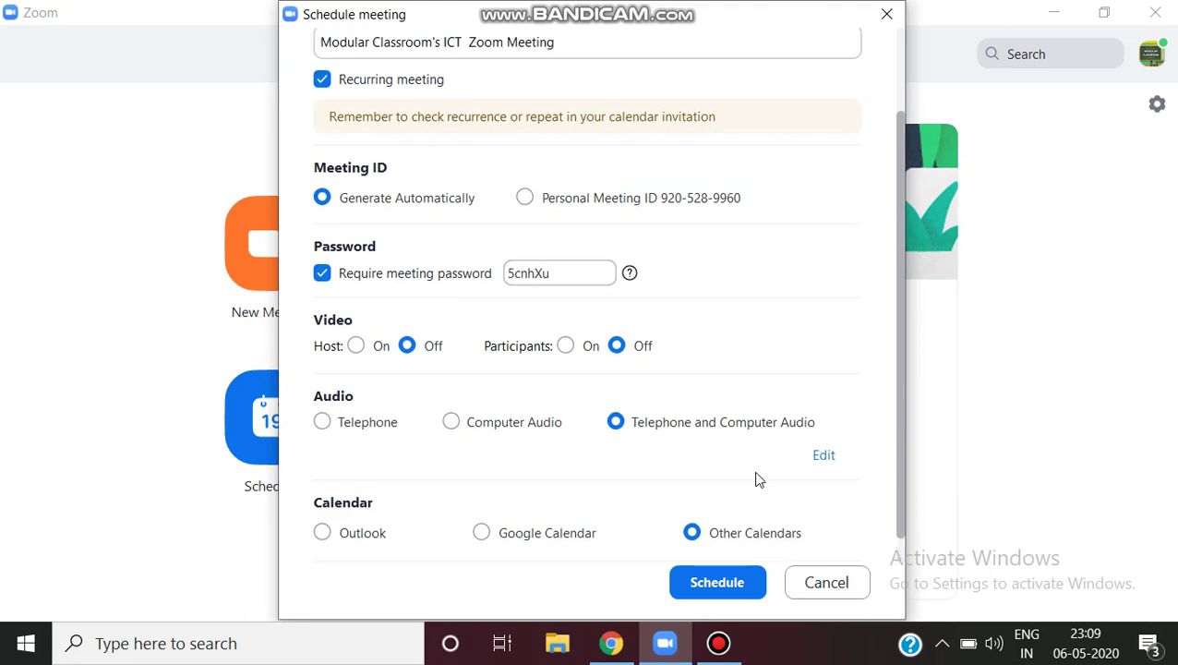
left_click(699, 589)
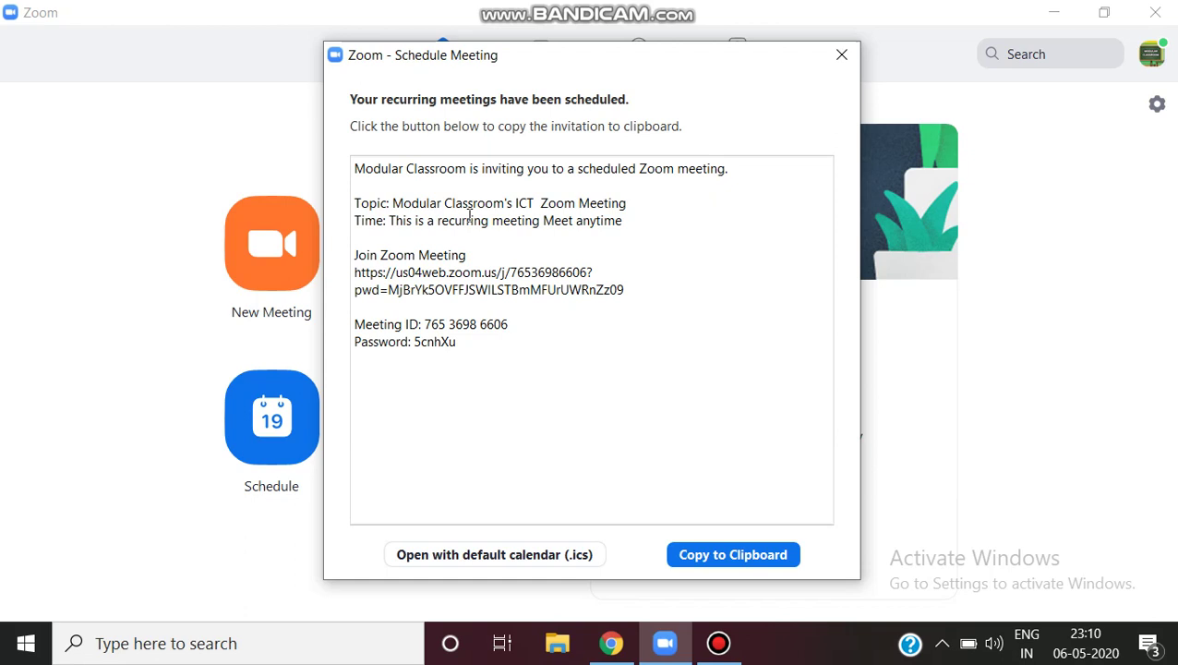
Copy the meeting invitation to the clipboard, switch to Notepad and paste it into a blank document
left_click(714, 558)
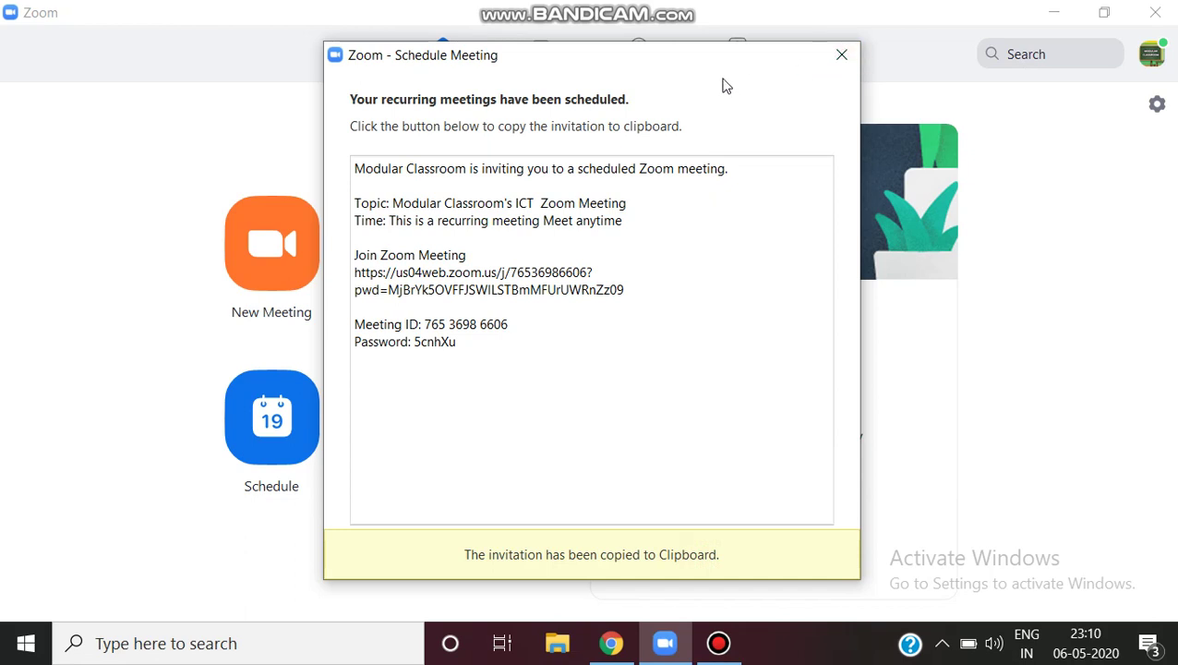
left_click(1055, 16)
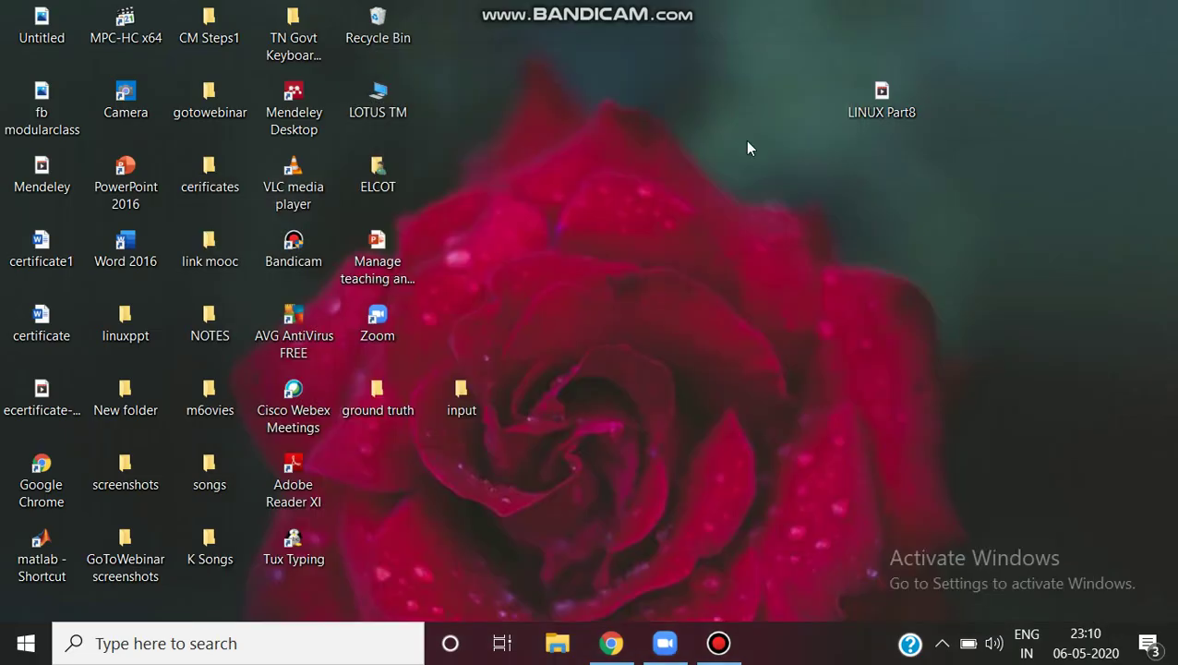
left_click(686, 656)
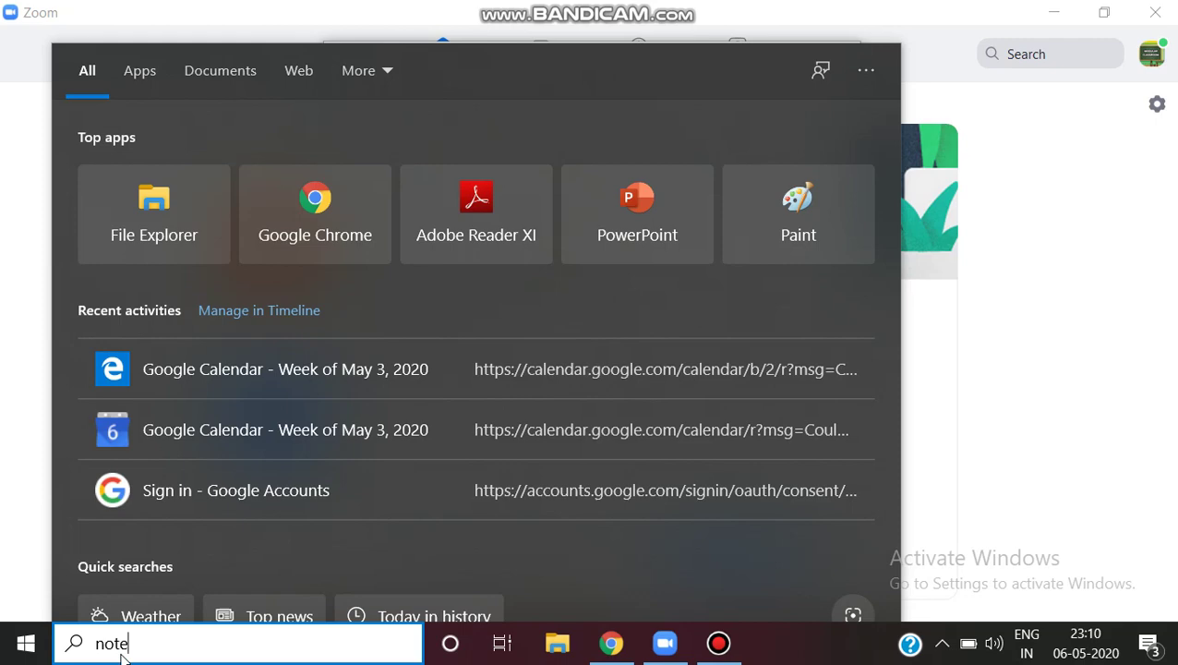
type("pad")
key("Return")
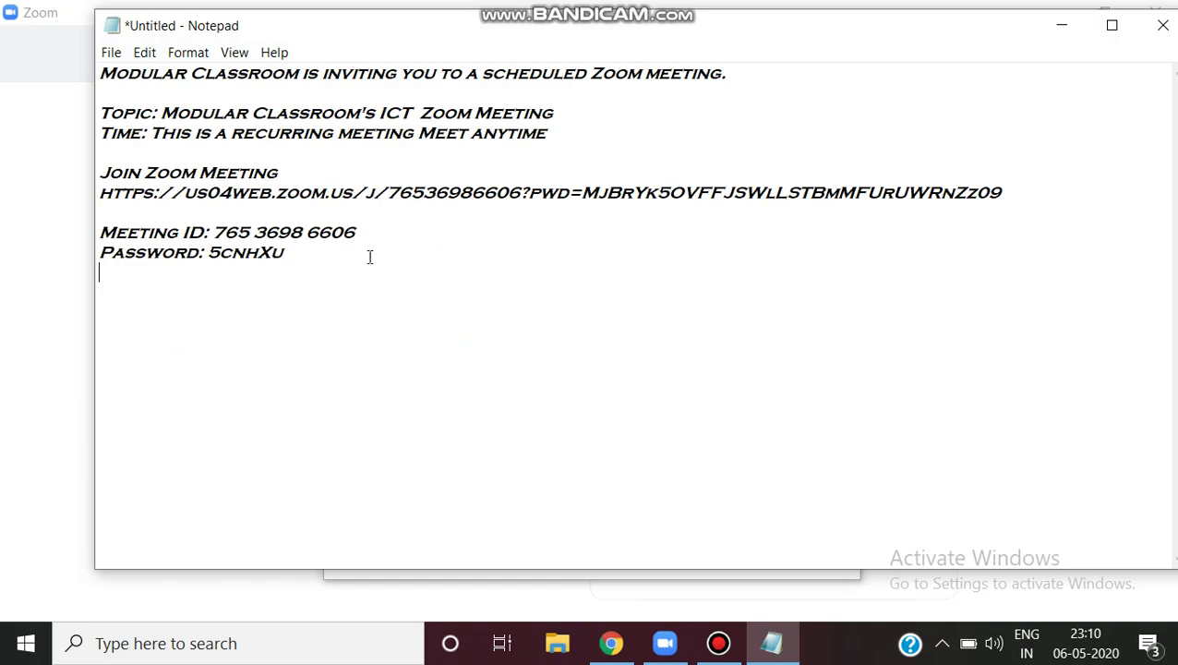
Add the lines "Chief Guest:", "Date:" and "Time:" below the pasted invitation, leaving blank lines in between
key("Return")
key("Return")
type("Chief Gue")
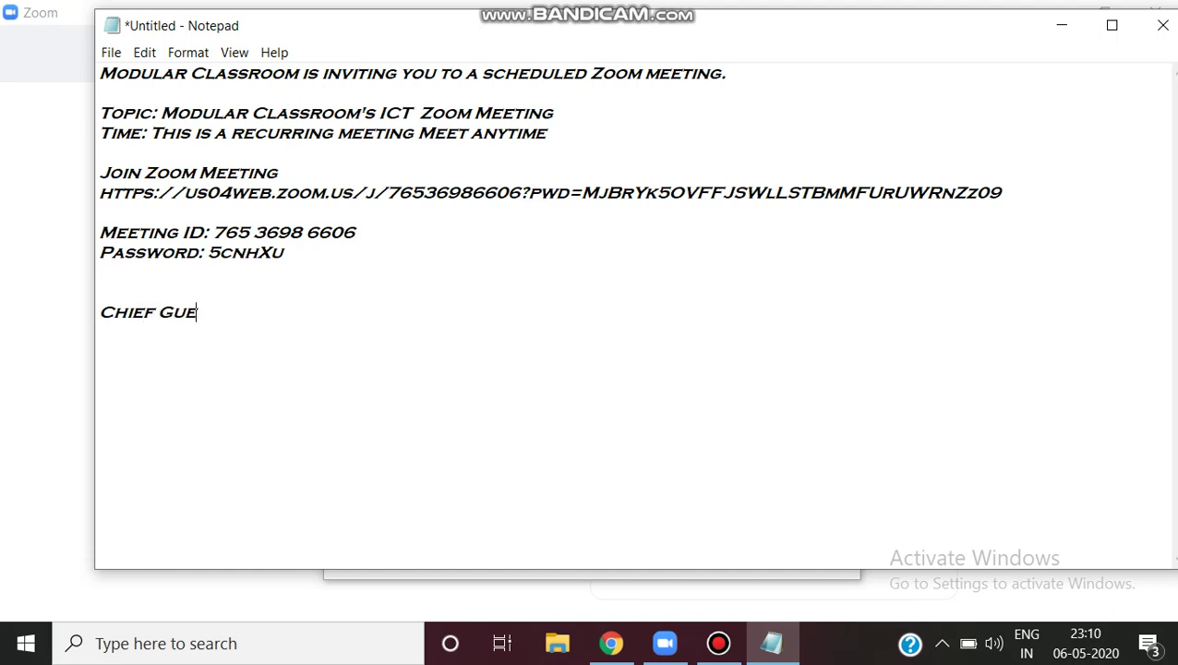
type("st:")
key("Return")
type("Date:")
key("Return")
type("Ti")
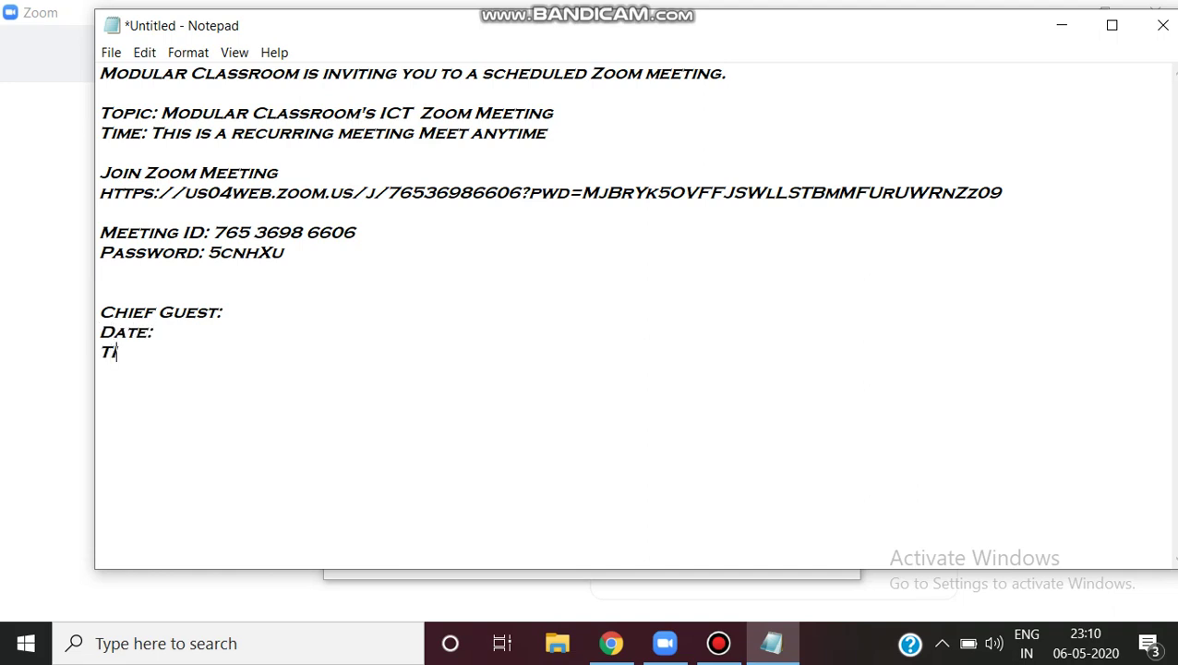
type("me:")
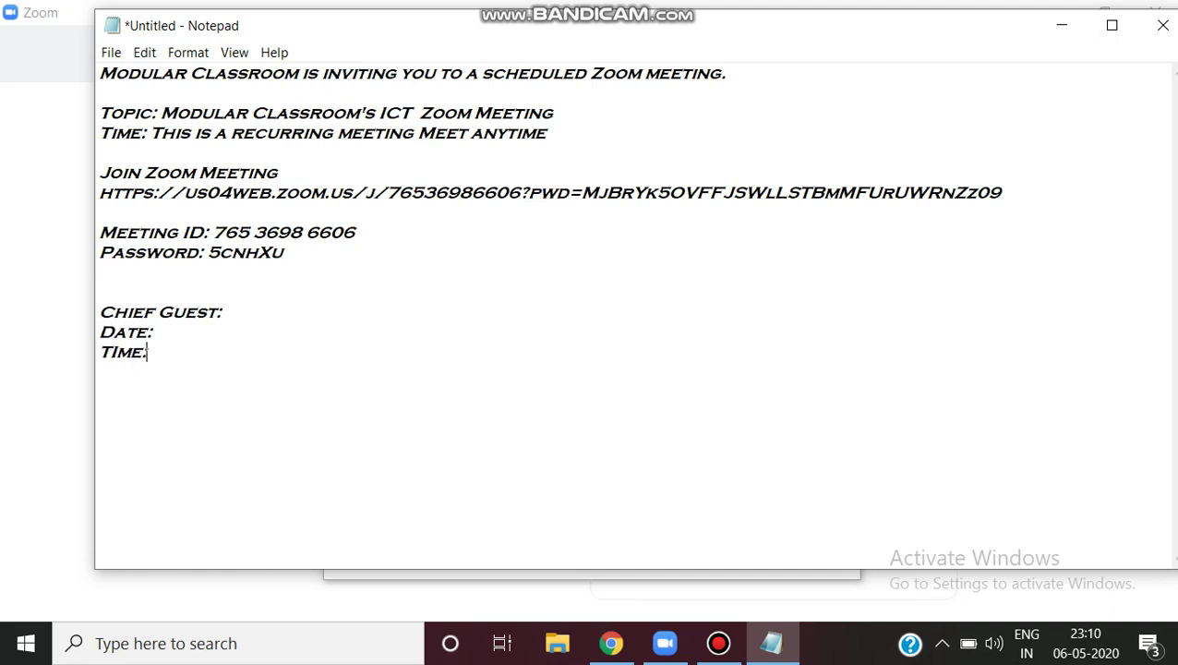
Return to Zoom, copy the meeting invitation again and close the scheduling confirmation
left_click(1111, 31)
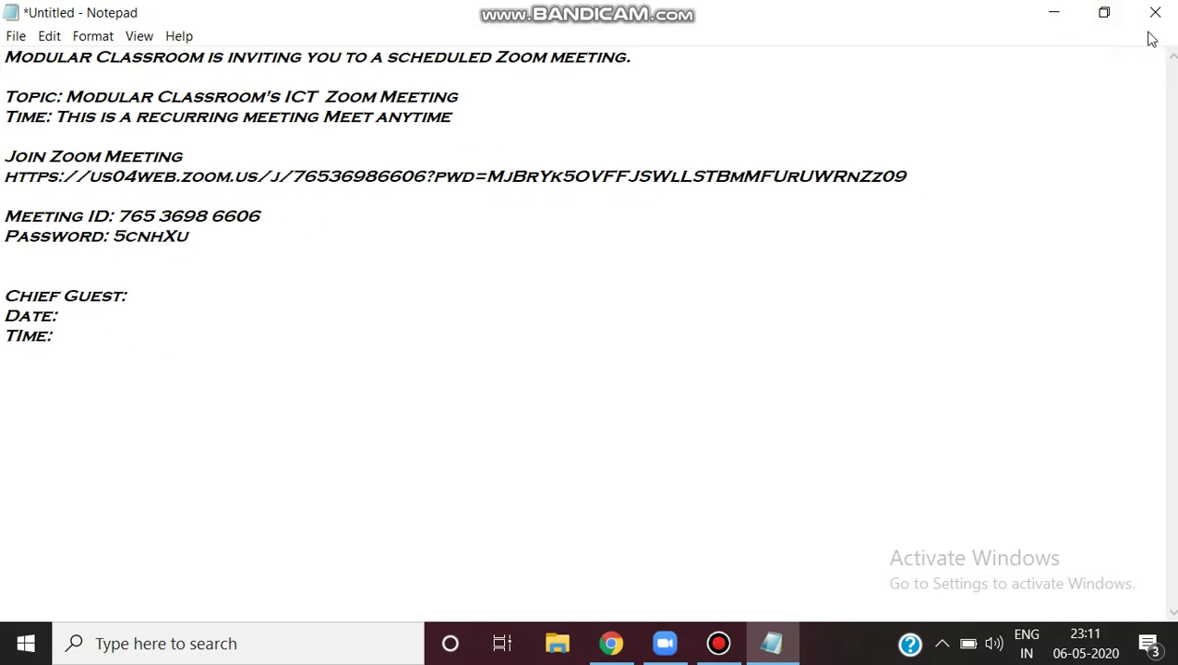
left_click(1104, 13)
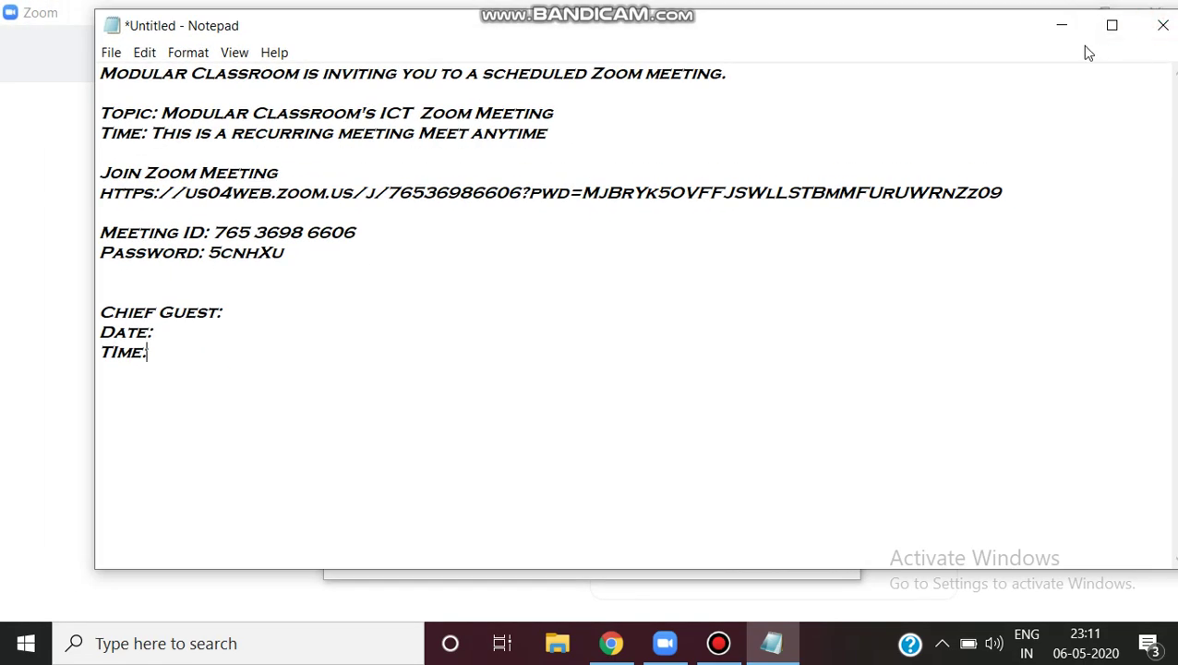
left_click(1058, 33)
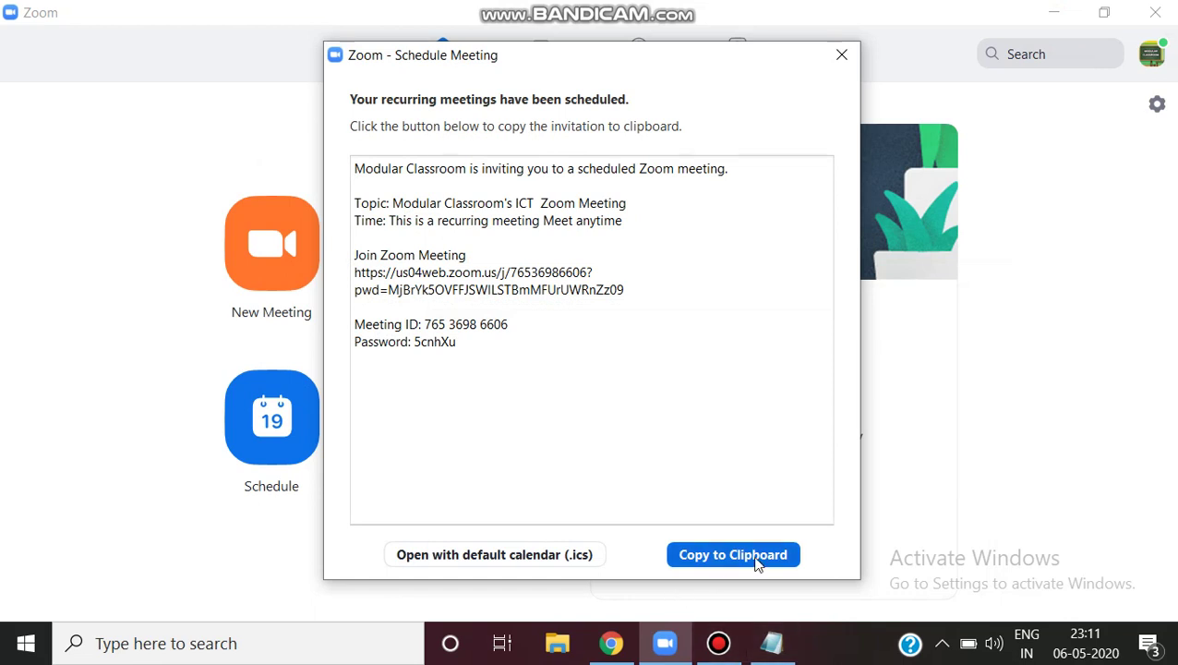
left_click(755, 556)
left_click(840, 53)
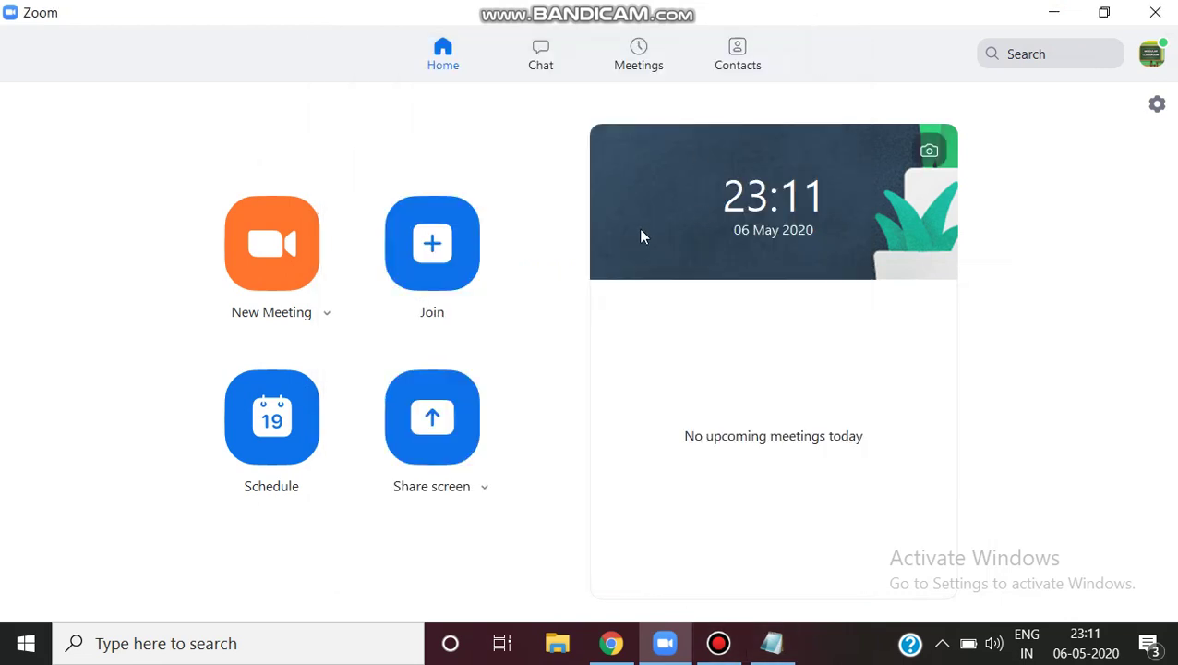
Start joining a meeting and switch to the Notepad invitation to get the meeting ID
left_click(422, 255)
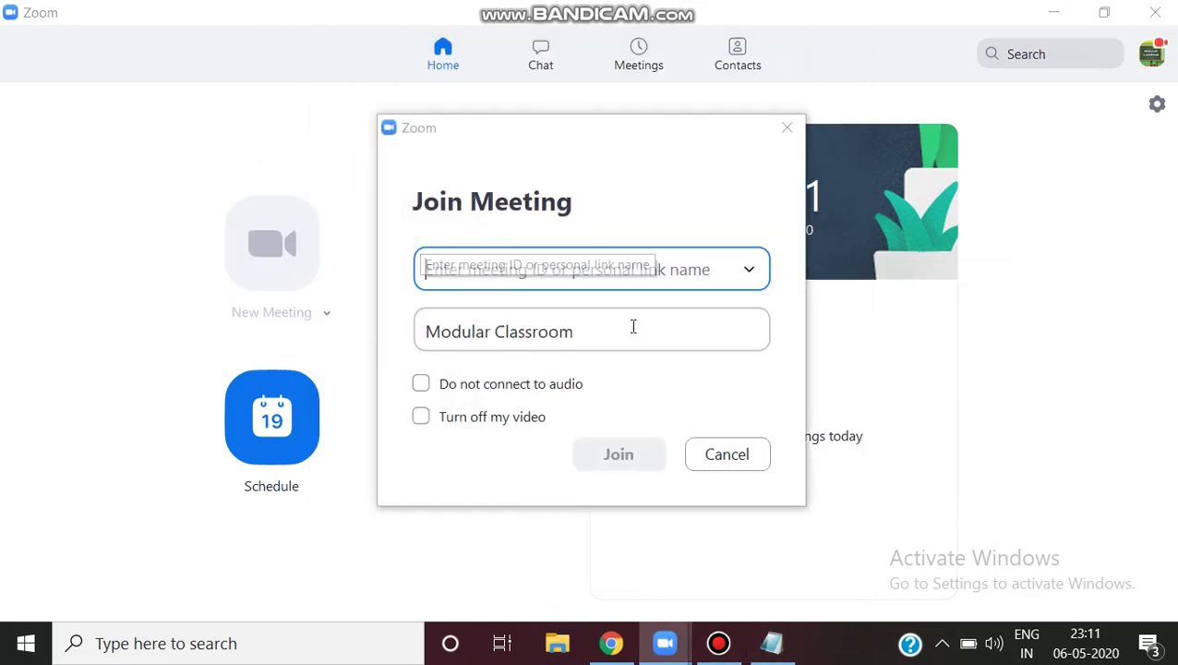
left_click(772, 643)
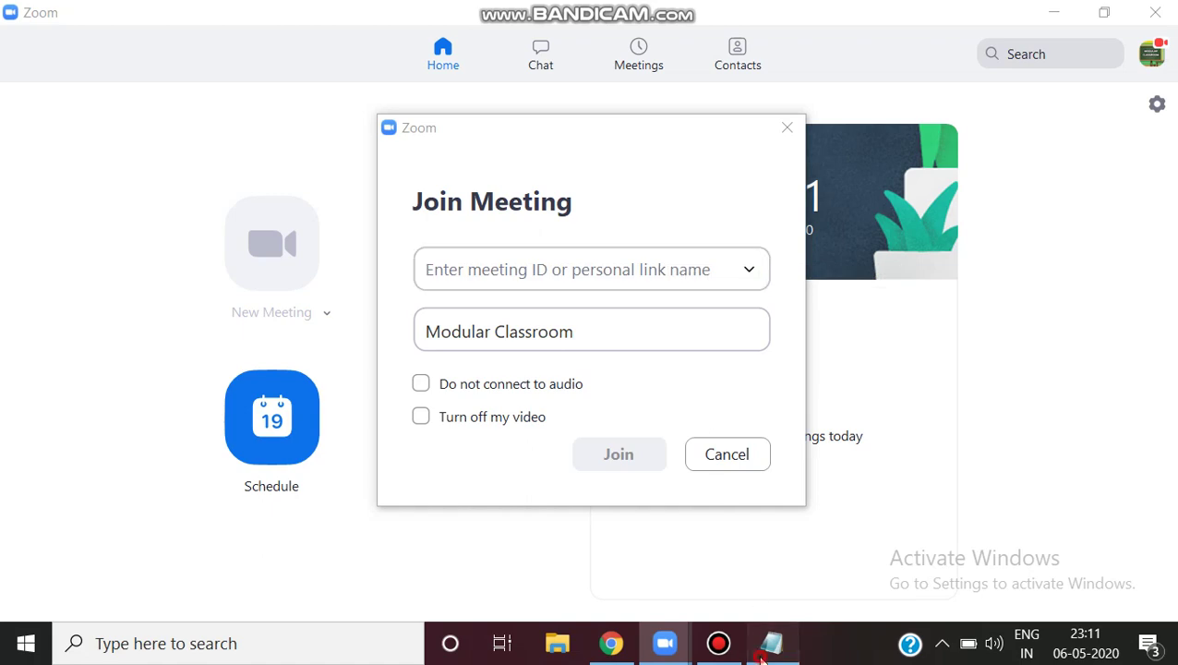